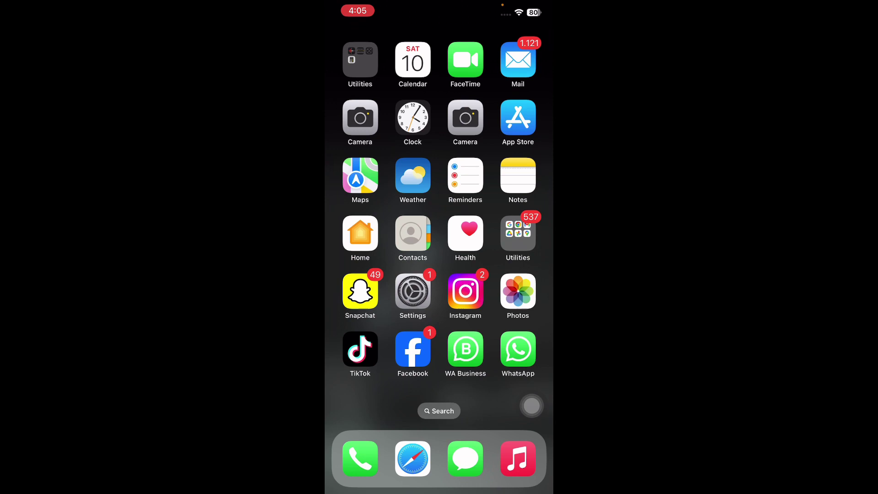
# Launch Shortcuts from Spotlight, create a blank shortcut, and search actions for 'Select'.
pyautogui.moveTo(440, 206); pyautogui.dragTo(439, 309)
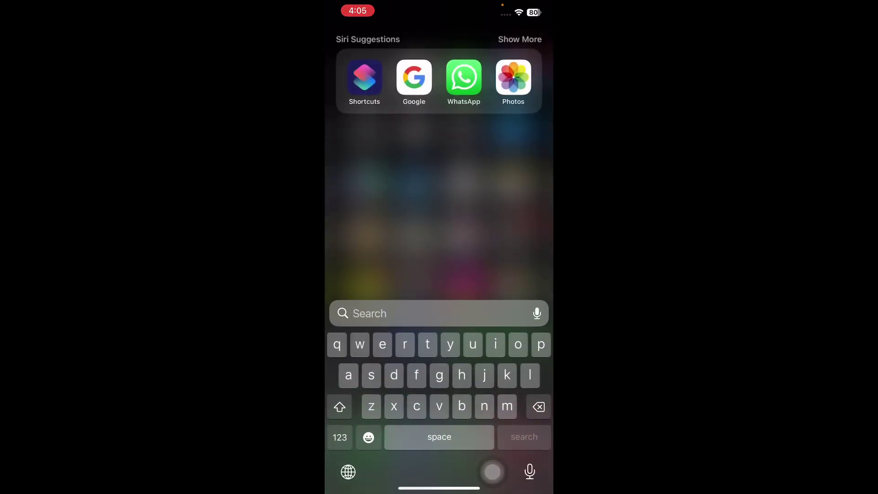
pyautogui.click(365, 77)
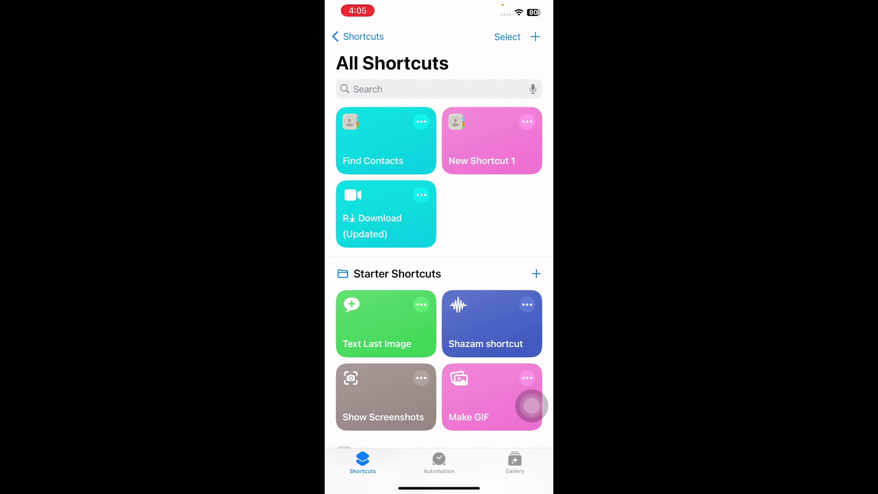
pyautogui.click(535, 36)
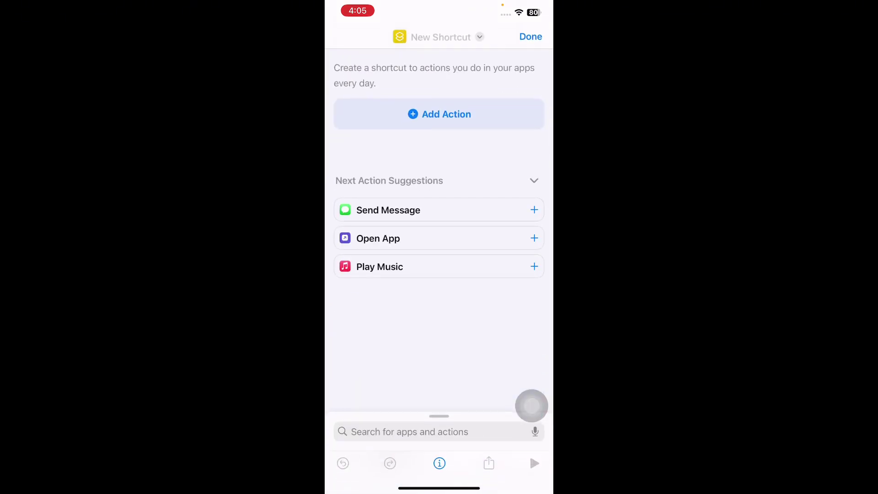
pyautogui.click(410, 432)
pyautogui.write('Sel')
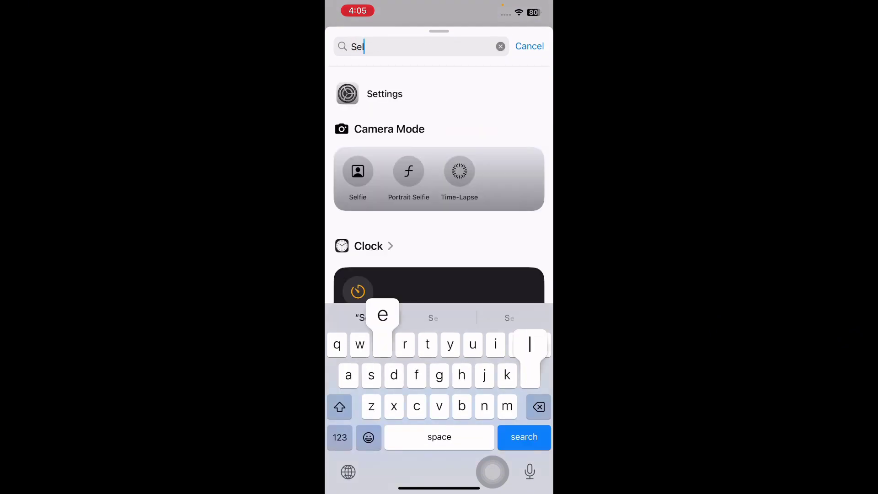
pyautogui.write('ect')
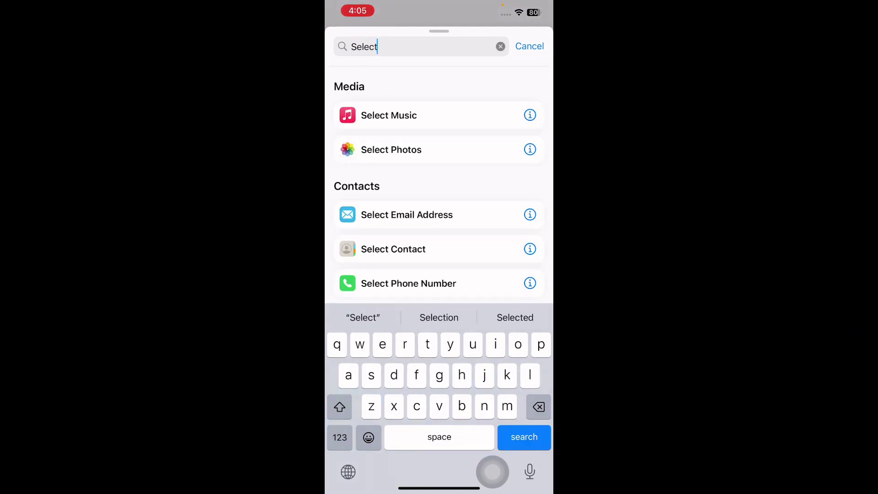
# Add Select Photos limited to Videos, with Images and Live Photos excluded.
pyautogui.click(392, 149)
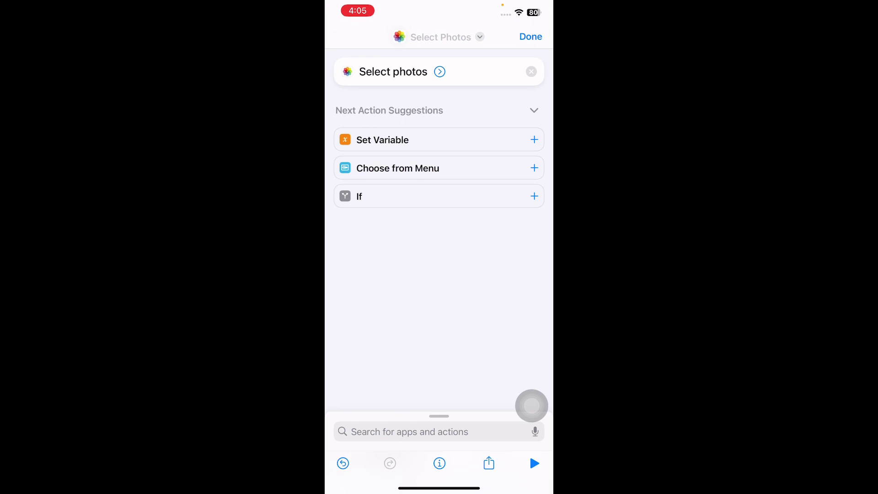
pyautogui.click(440, 72)
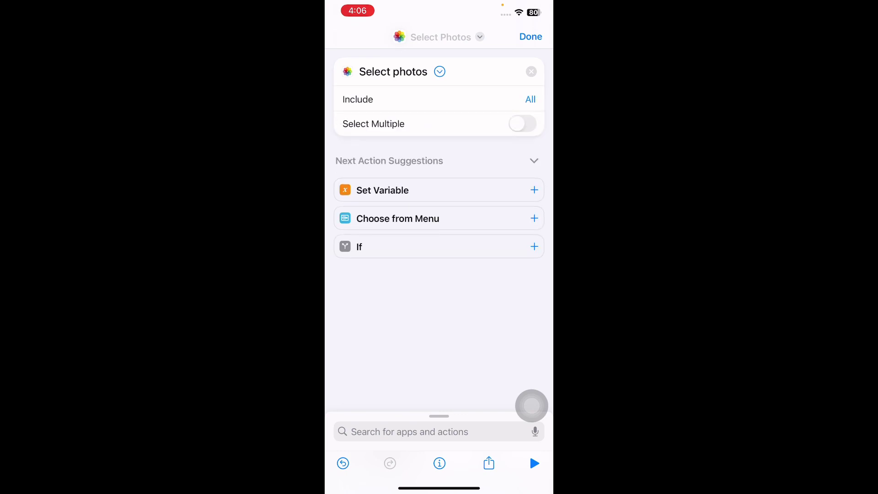
pyautogui.click(531, 99)
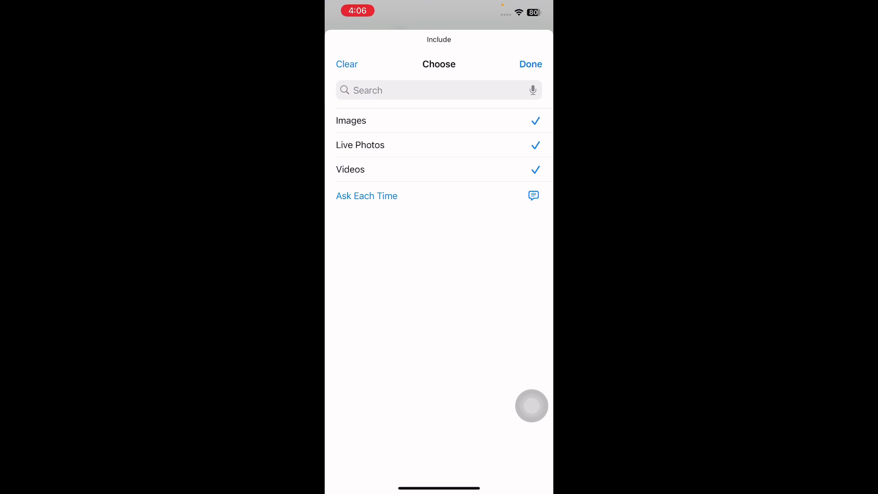
pyautogui.click(439, 120)
pyautogui.click(439, 145)
pyautogui.click(531, 64)
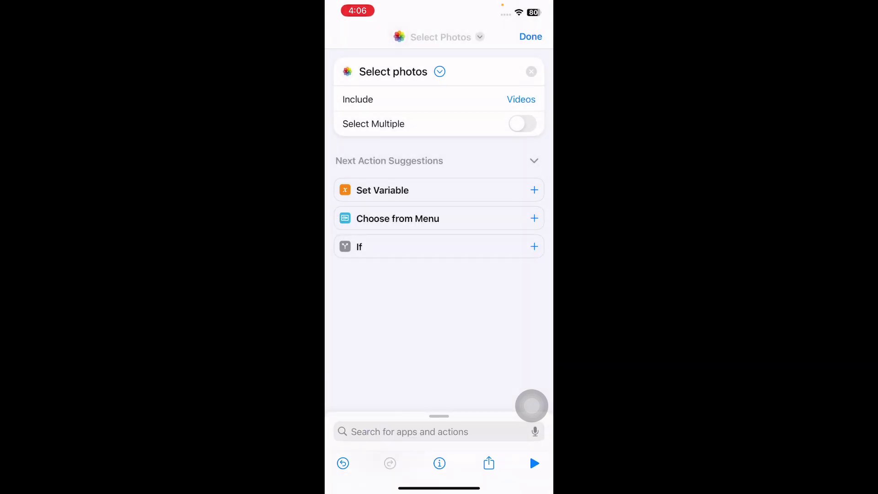
# Add Encode Media with Audio Only on, M4A format and Normal speed.
pyautogui.click(410, 431)
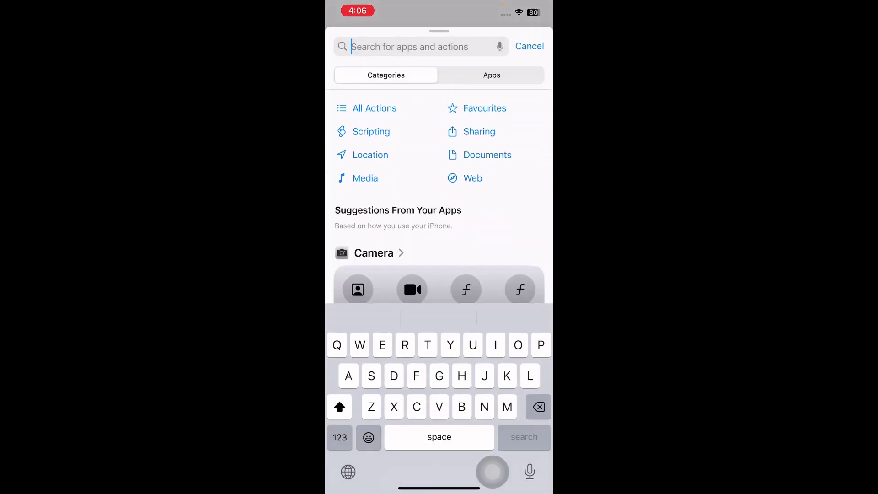
pyautogui.write('Encod')
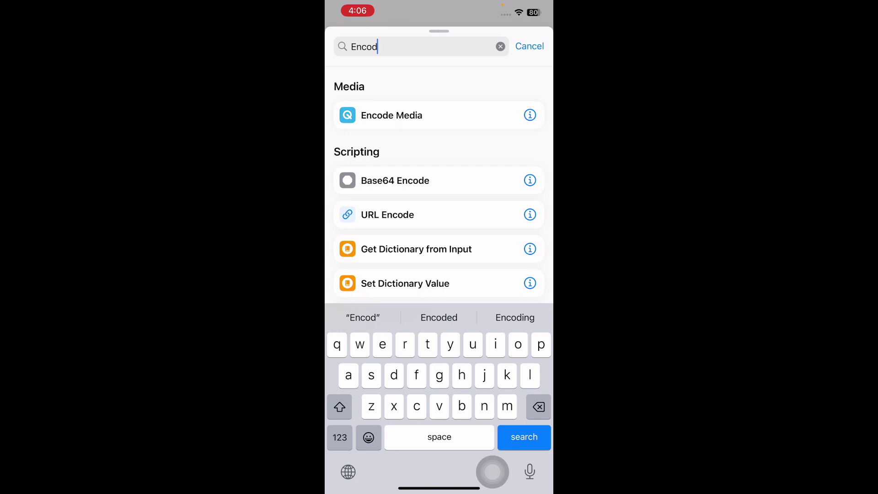
pyautogui.click(391, 116)
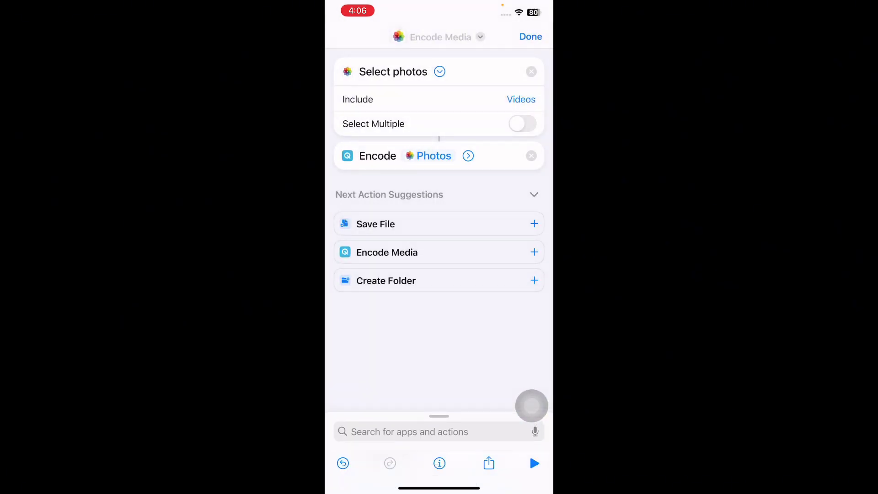
pyautogui.click(467, 156)
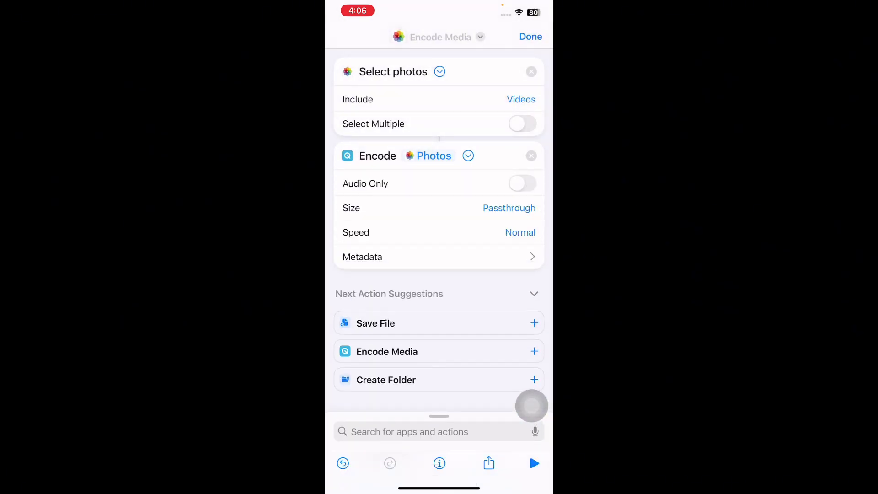
pyautogui.click(521, 184)
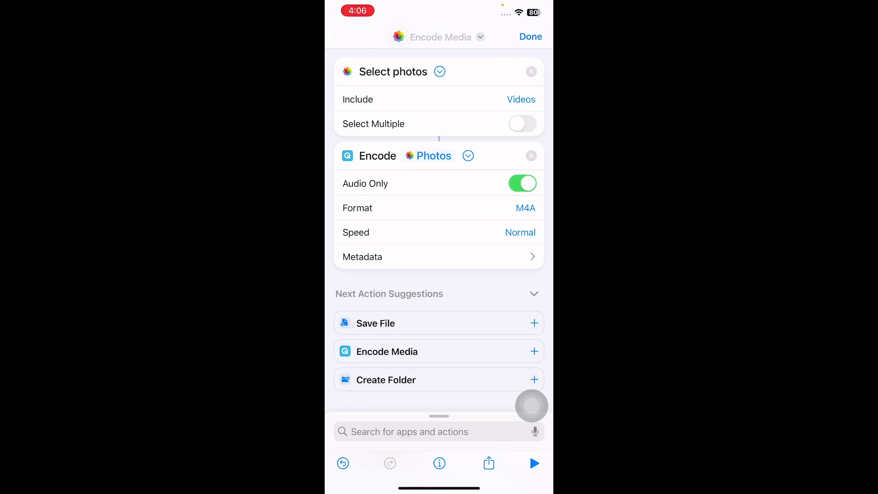
pyautogui.click(525, 208)
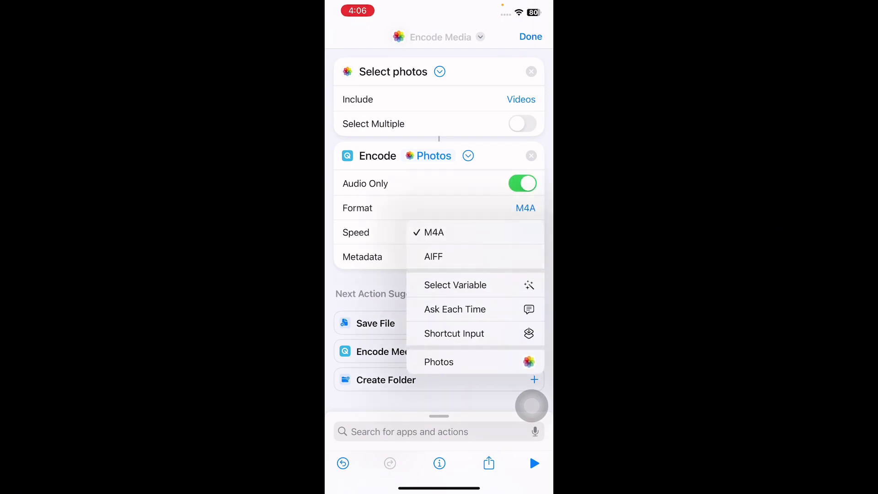
pyautogui.click(433, 232)
pyautogui.click(520, 231)
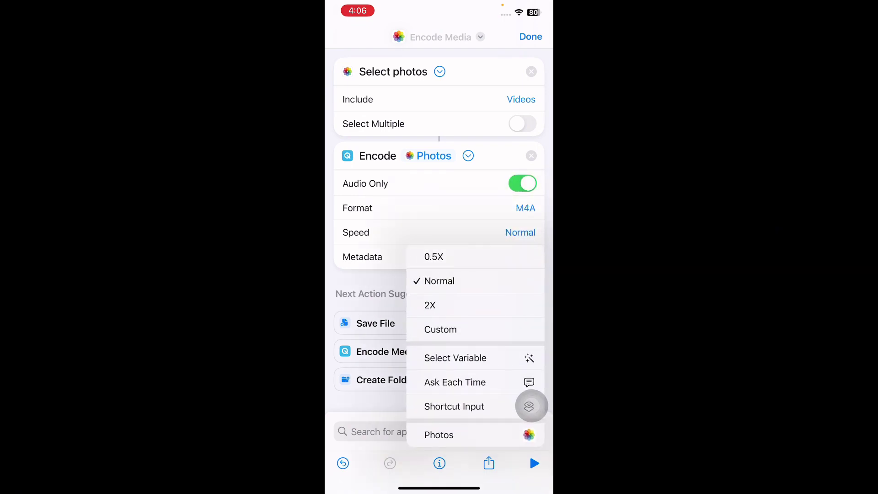
pyautogui.click(371, 288)
# Add a Save File action at the end with Ask Where To Save left on.
pyautogui.click(374, 431)
pyautogui.write('S')
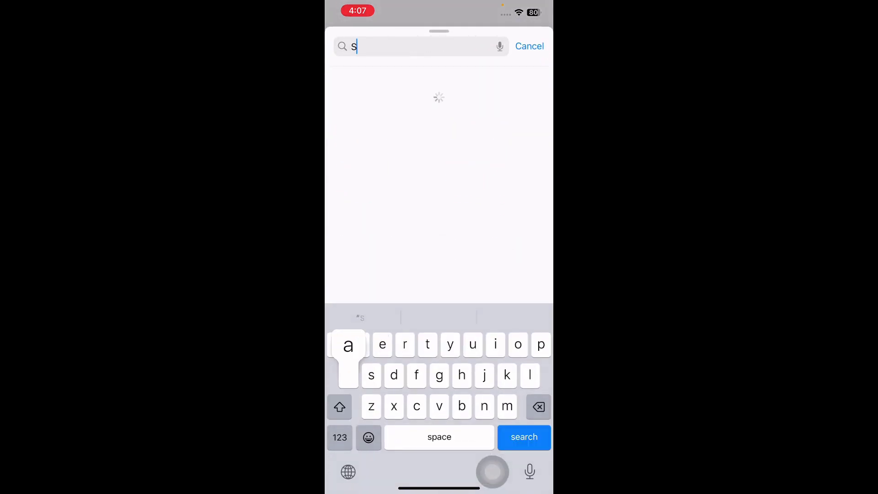
pyautogui.write('ave')
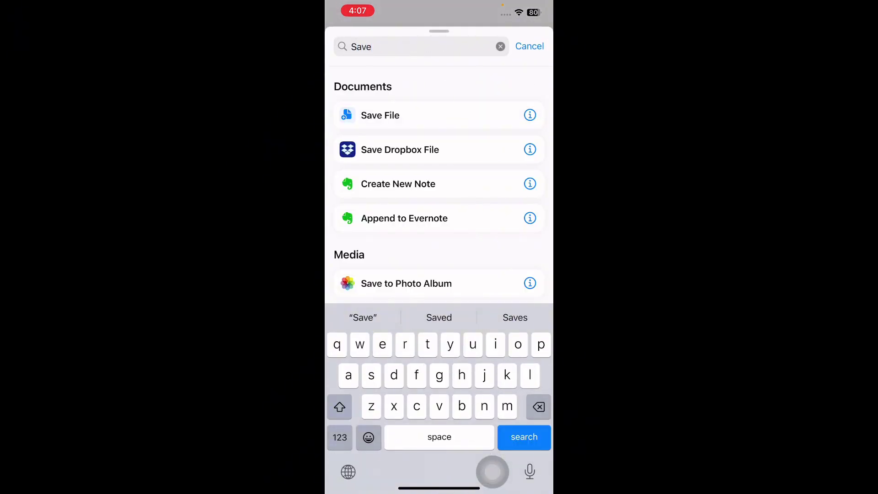
pyautogui.click(524, 436)
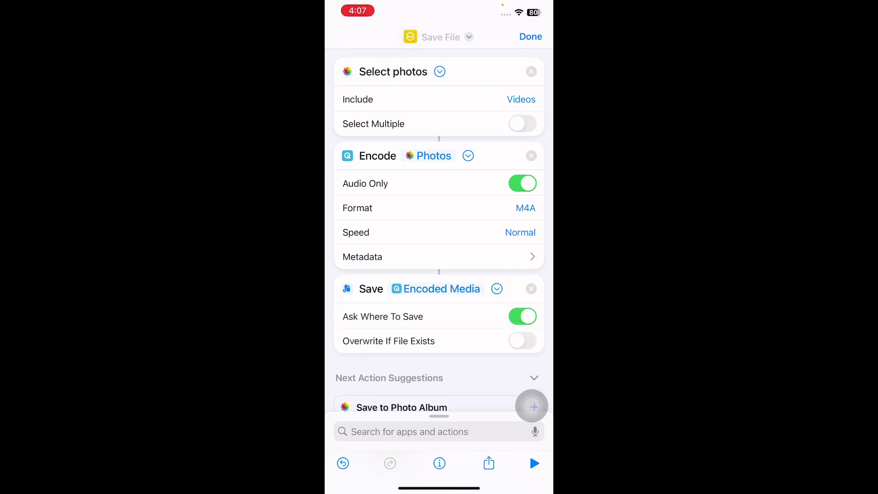
pyautogui.click(521, 316)
pyautogui.click(522, 332)
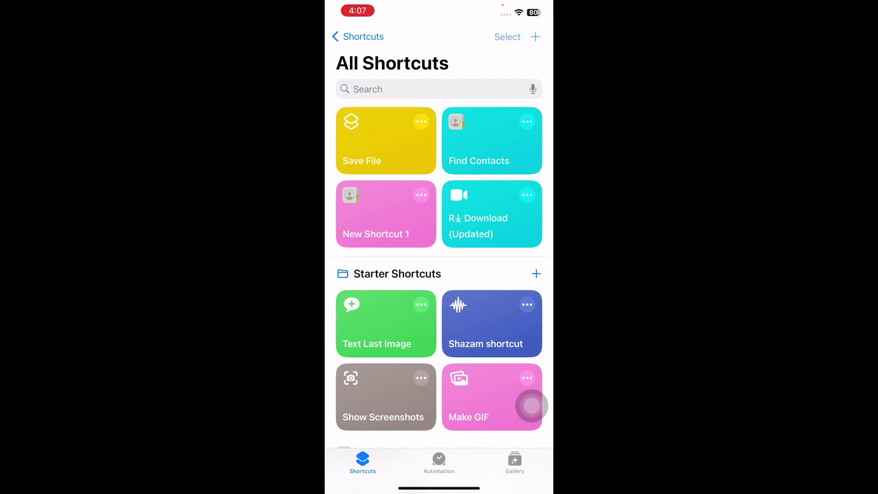
# Run the Save File shortcut on a chosen video, then return to the Home Screen.
pyautogui.click(531, 407)
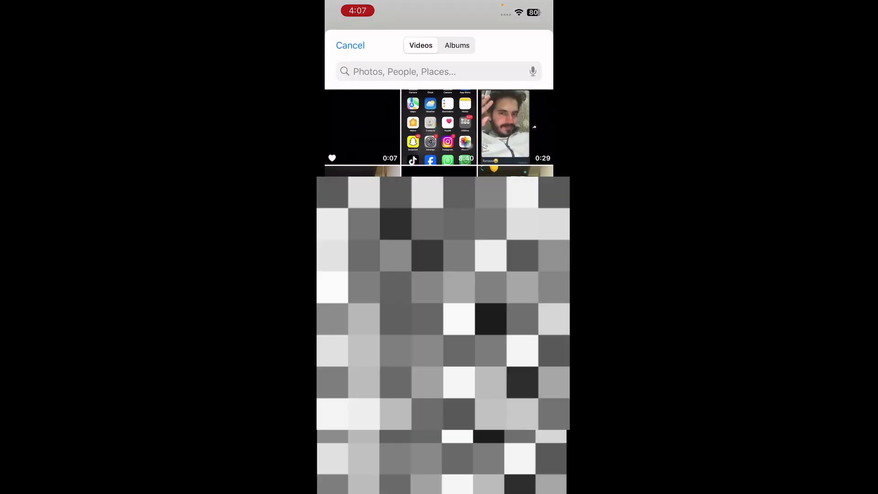
pyautogui.click(532, 406)
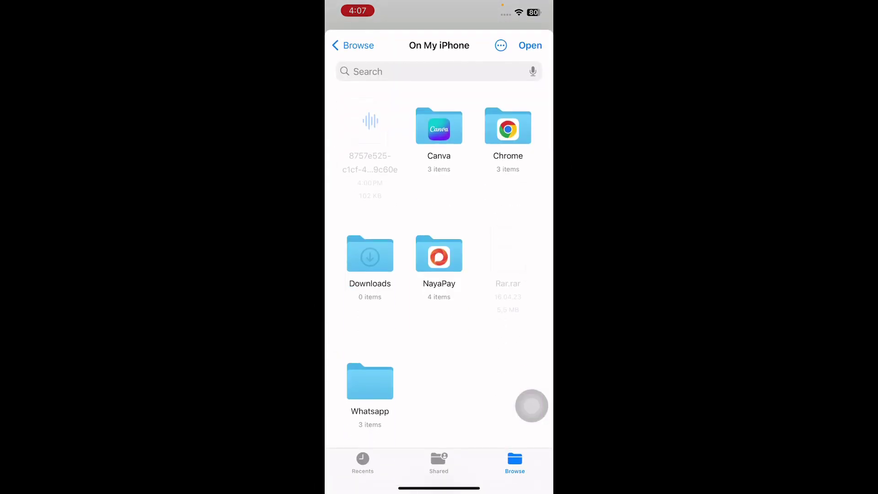
pyautogui.moveTo(439, 103); pyautogui.dragTo(439, 411)
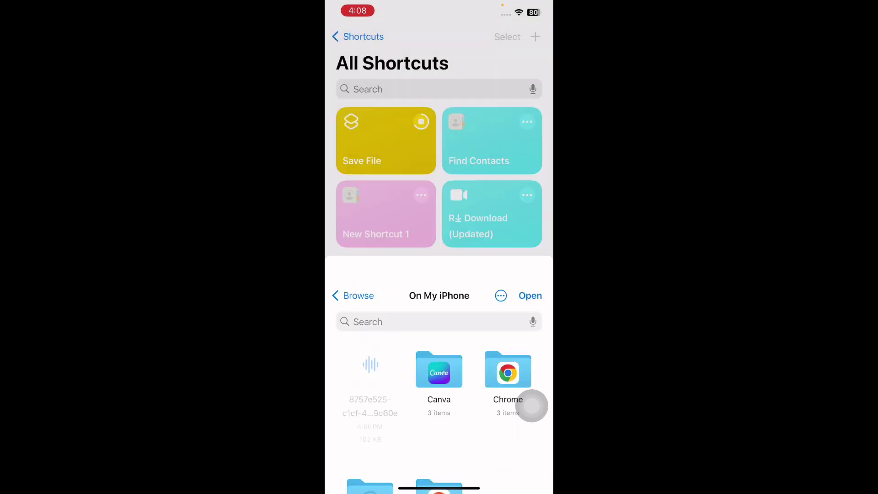
# In Files, browse On My iPhone and bring up actions for the first audio file.
pyautogui.moveTo(439, 488); pyautogui.dragTo(439, 275)
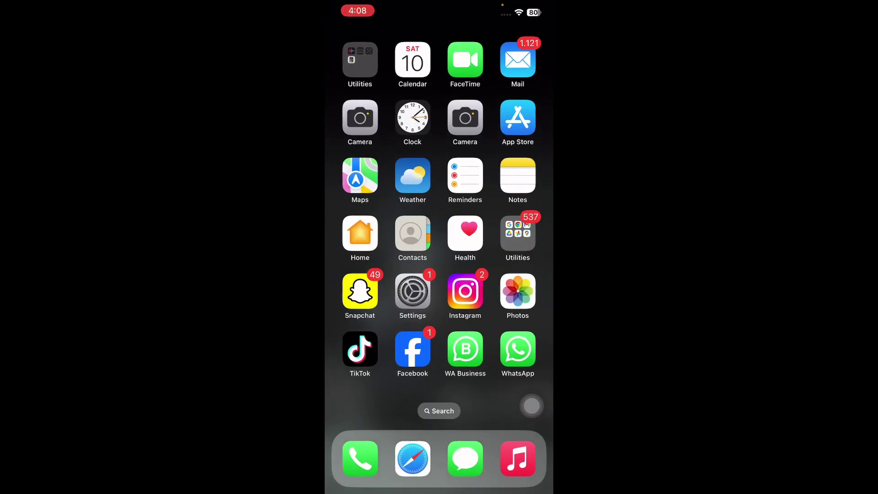
pyautogui.moveTo(494, 241); pyautogui.dragTo(356, 240)
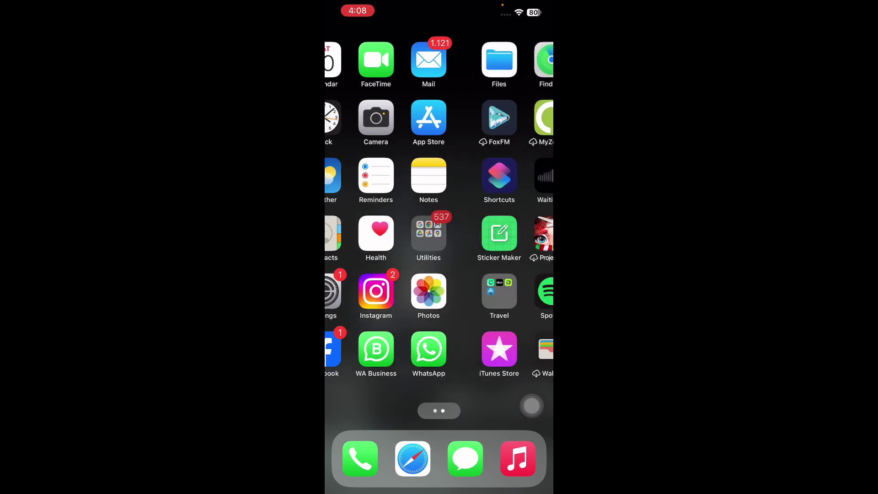
pyautogui.click(360, 60)
pyautogui.click(514, 463)
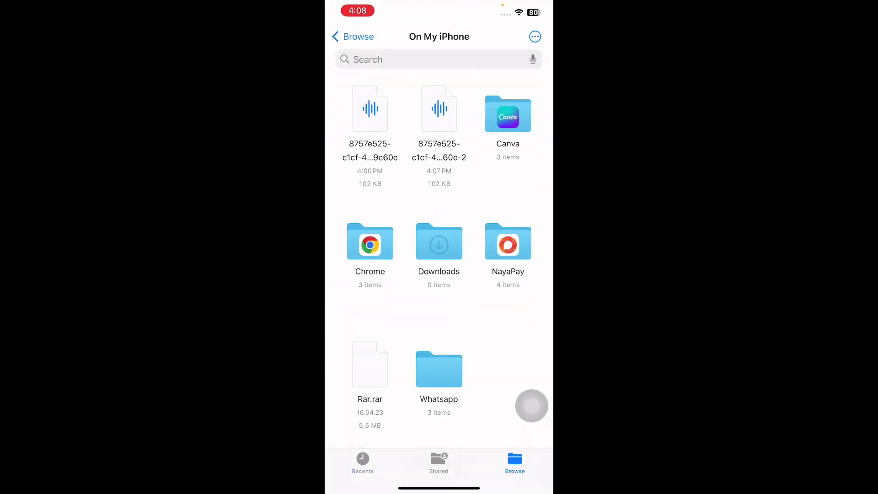
pyautogui.click(370, 110)
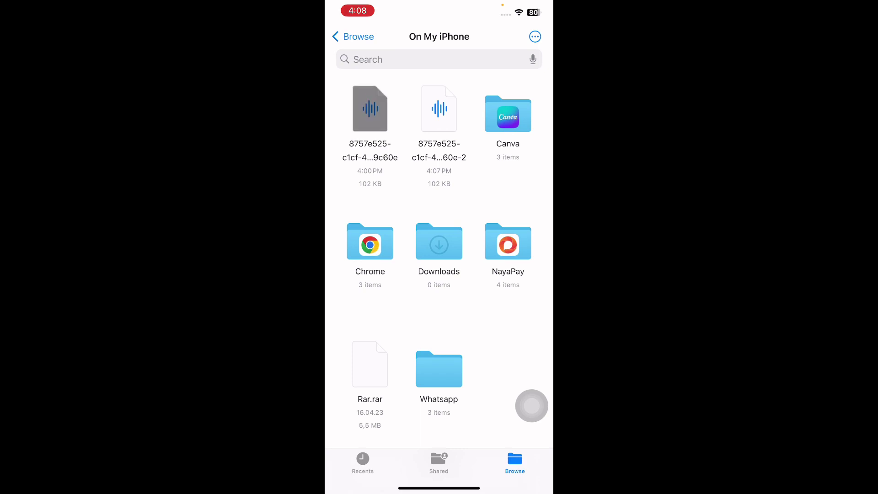